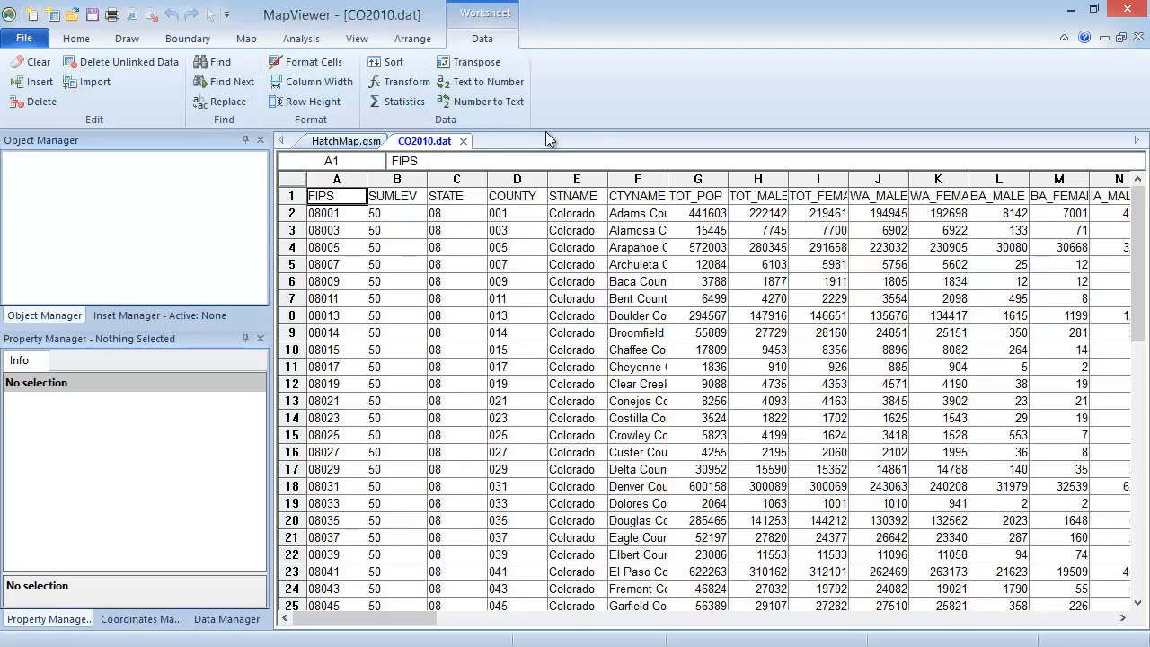
Create a new, empty plot document.
left_click(27, 39)
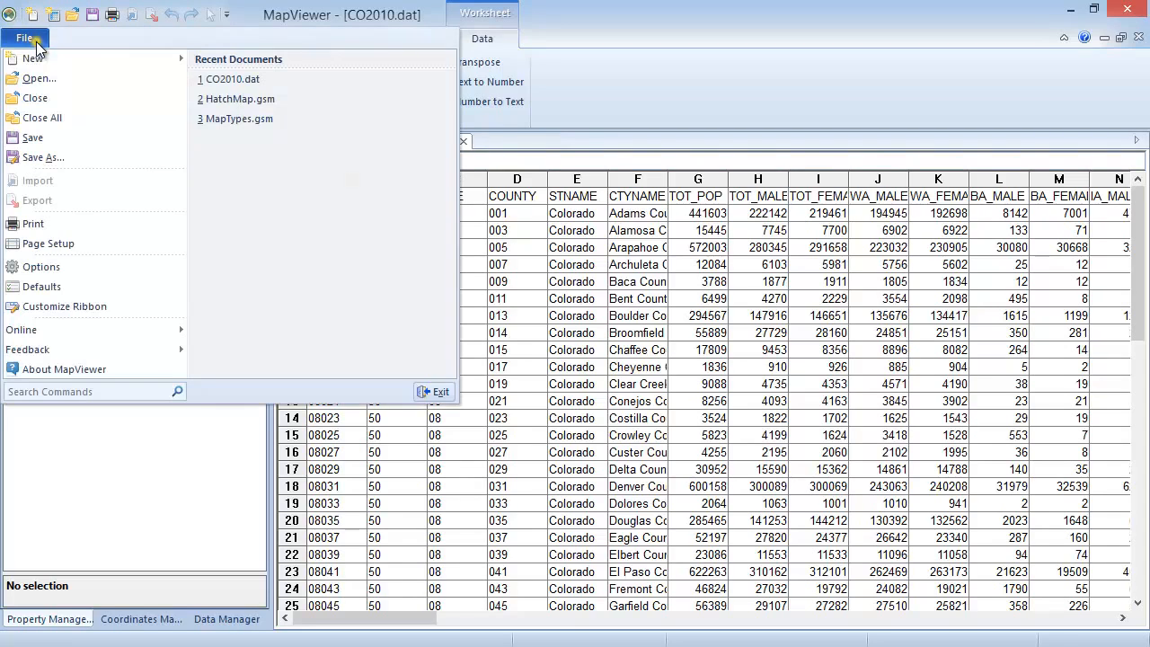
mouse_move(72, 56)
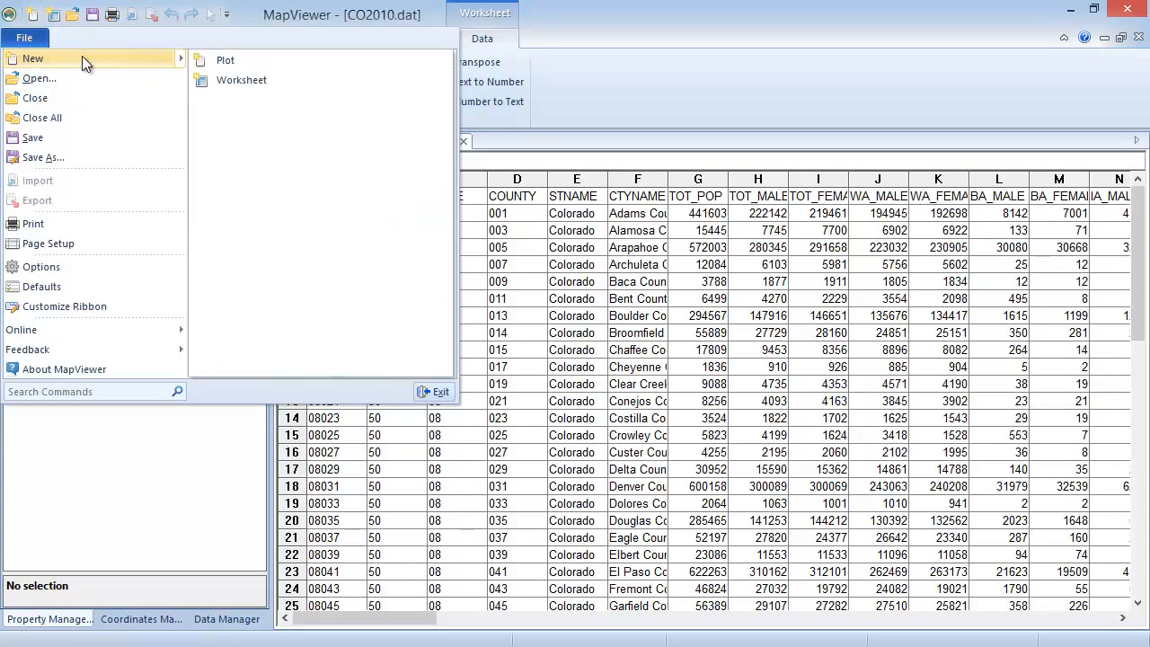
left_click(294, 58)
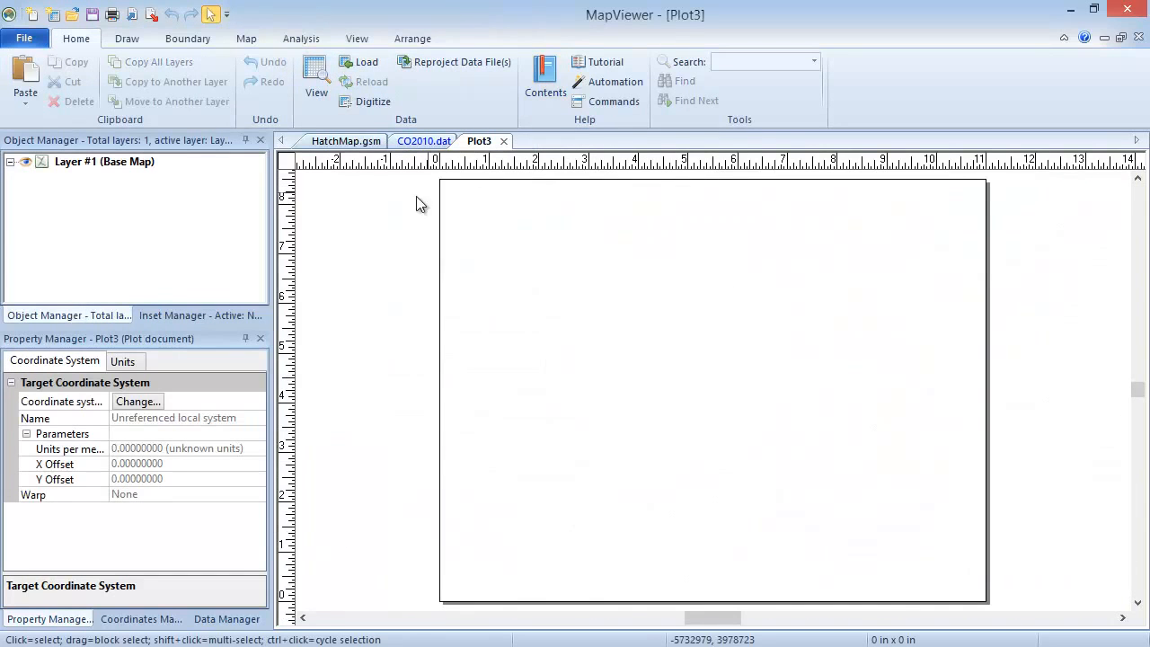
Start a hatch map and import the CO2010.GSB boundary file from the Samples folder with the preset ID and attribute import options.
left_click(253, 41)
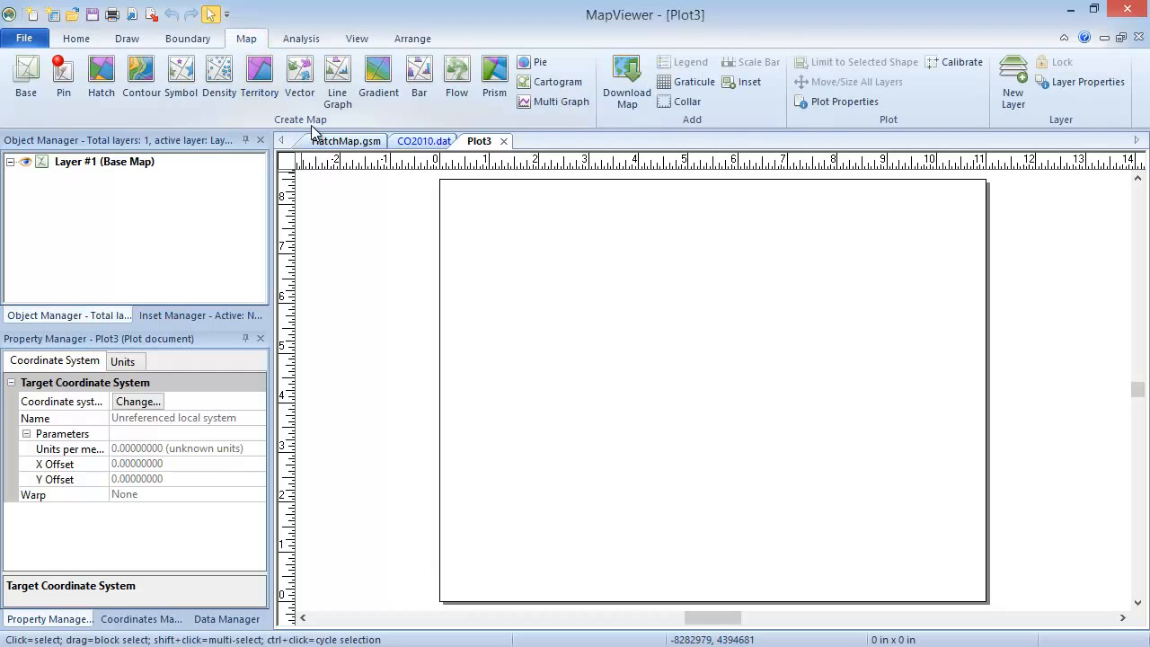
left_click(100, 91)
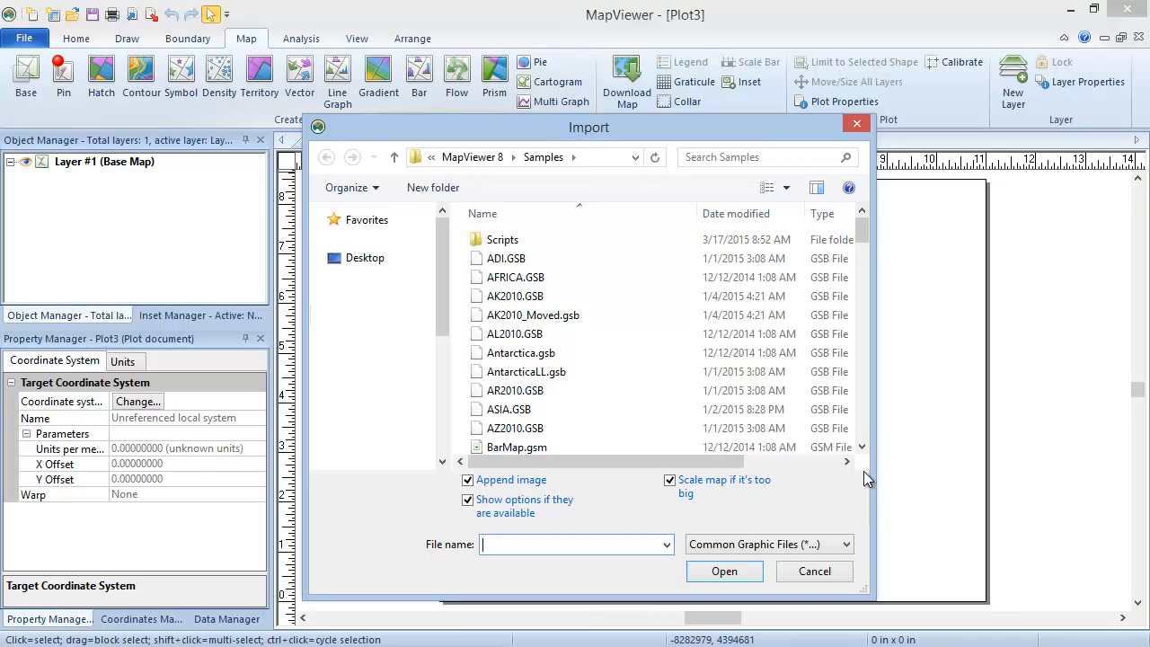
scroll(863, 444, "down", 3)
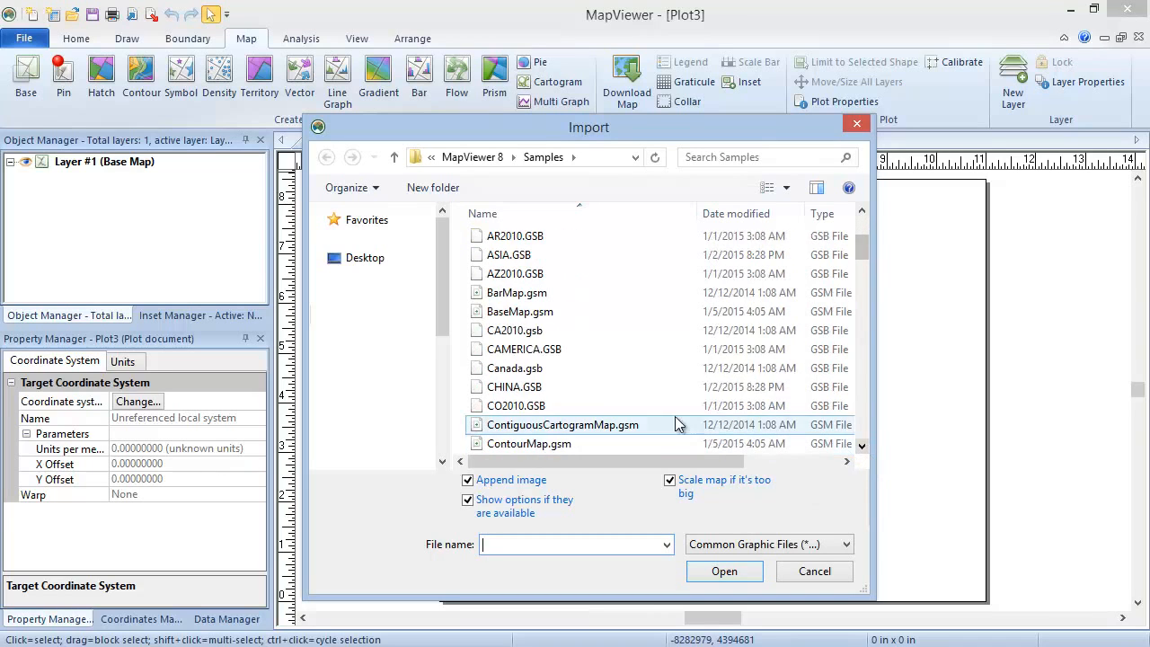
left_click(570, 406)
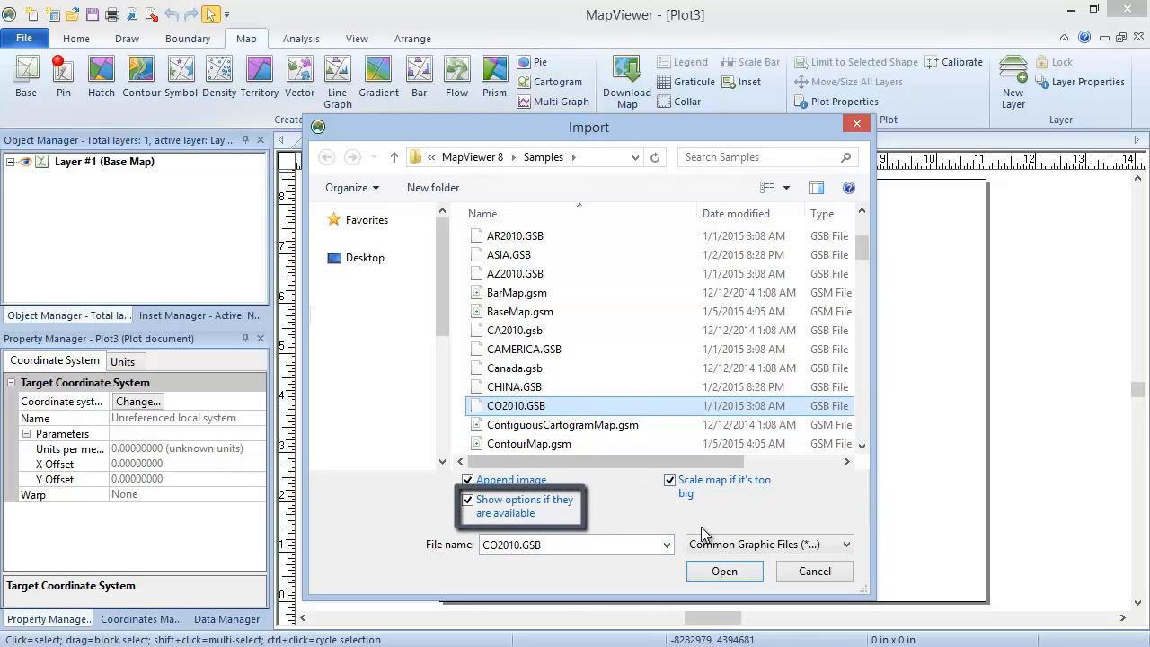
left_click(755, 570)
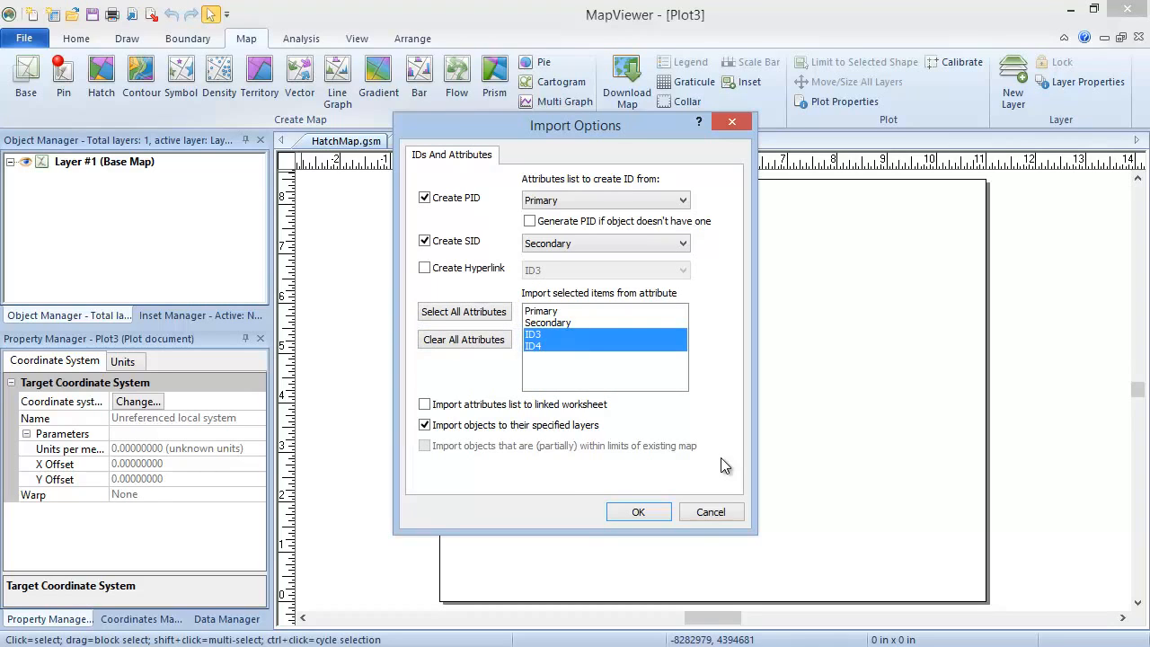
left_click(638, 512)
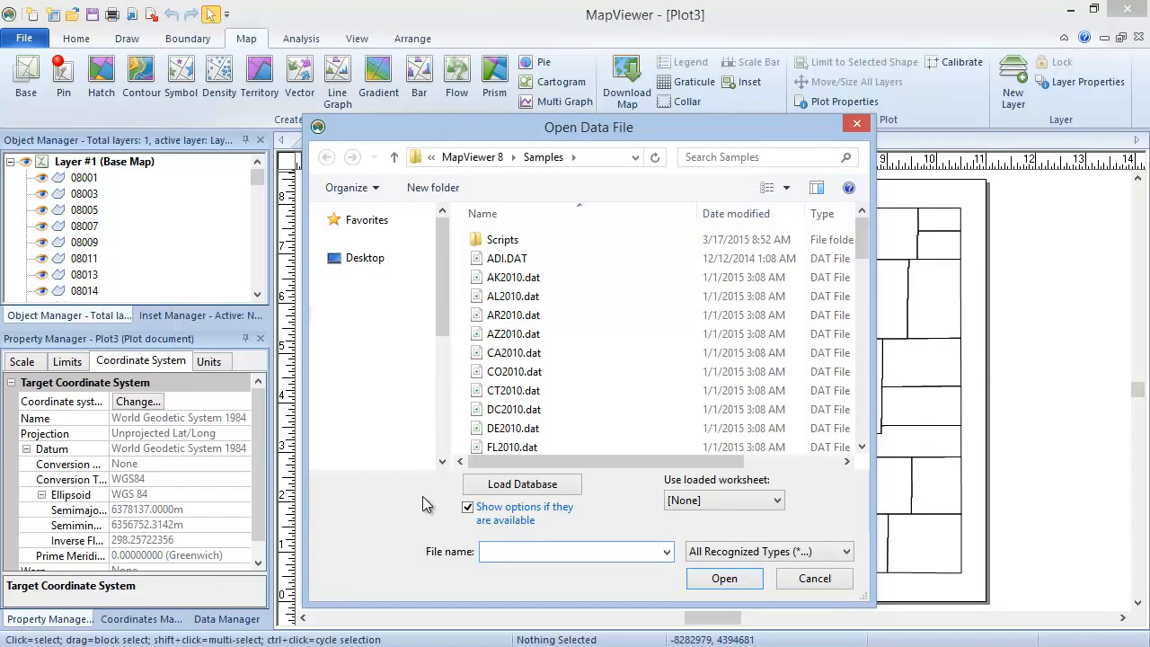
Use the already loaded worksheet CO2010.dat as the hatch map's data file.
left_click(764, 503)
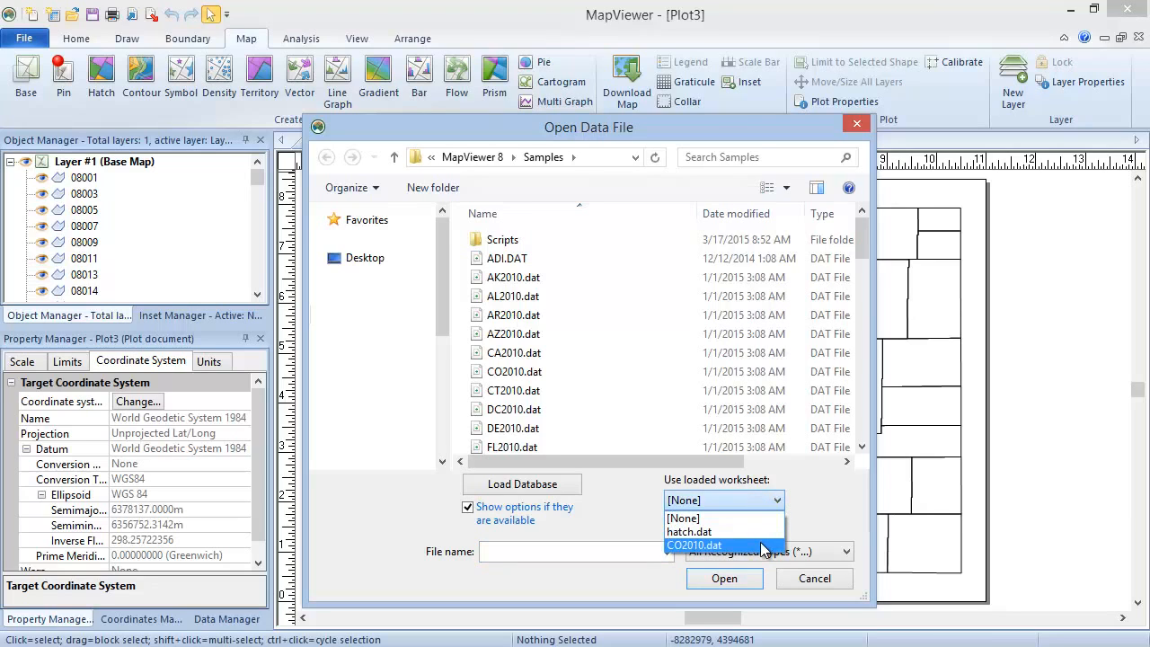
left_click(762, 547)
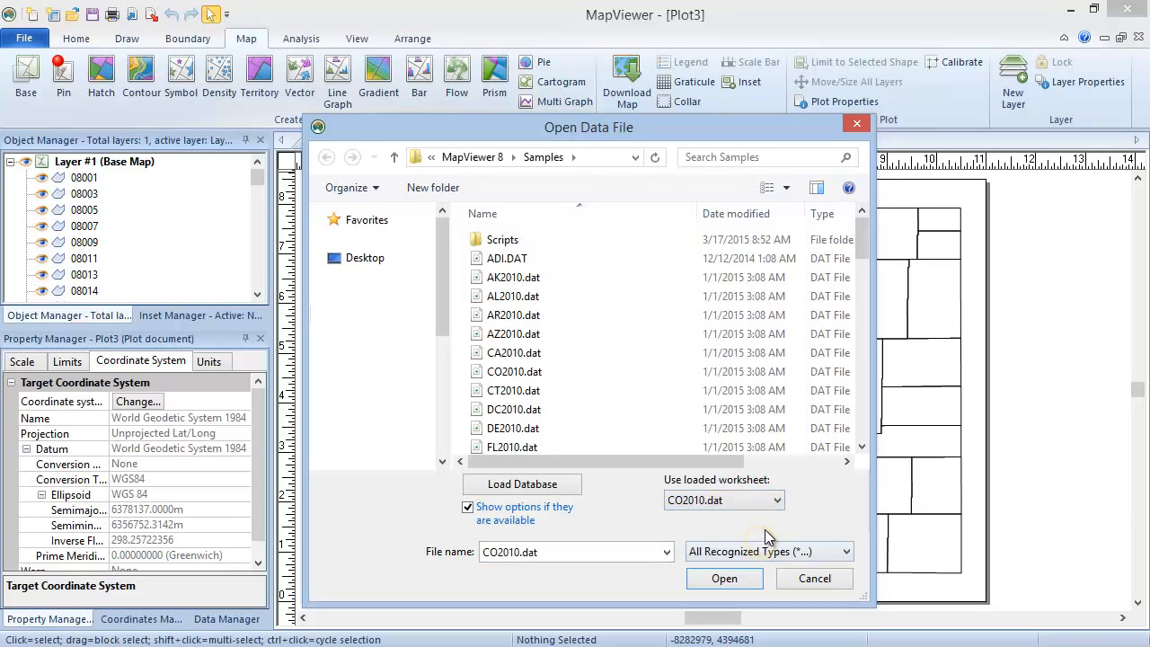
left_click(755, 581)
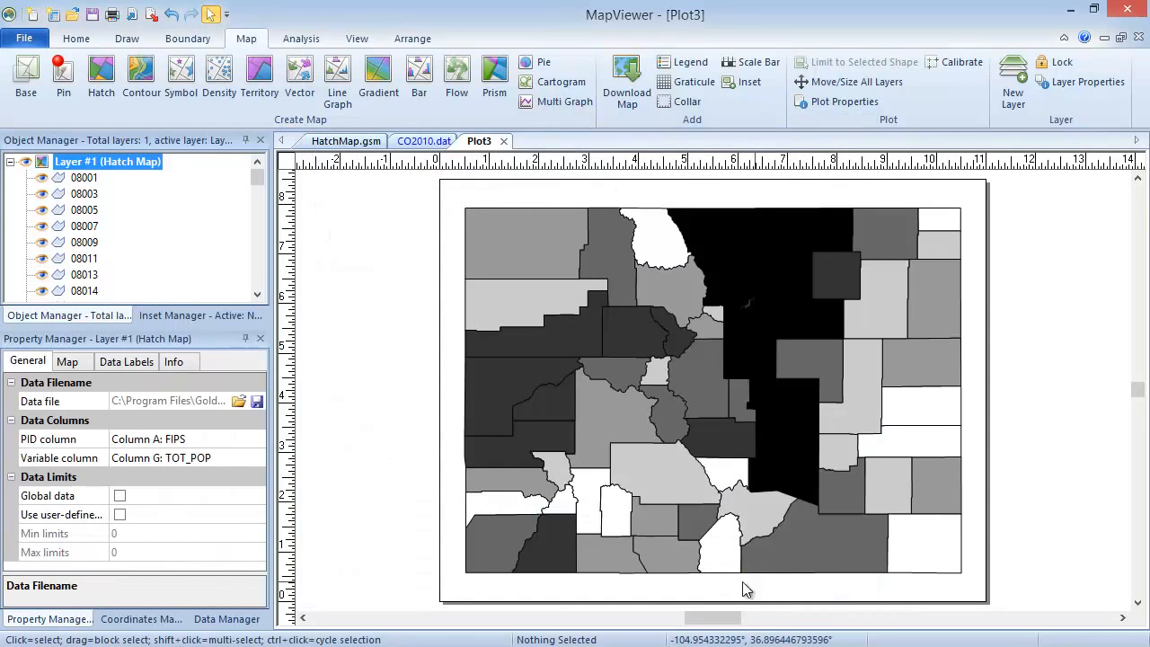
For the hatch map layer, choose By data as the binning method and Area as the draw type.
left_click(431, 386)
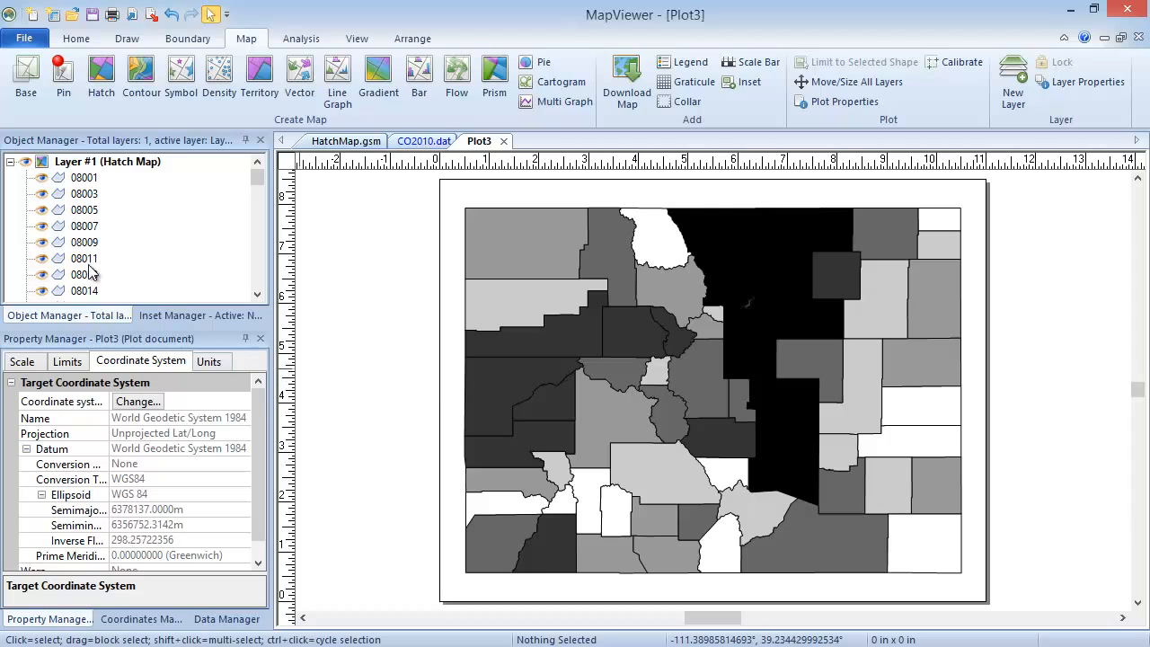
left_click(47, 163)
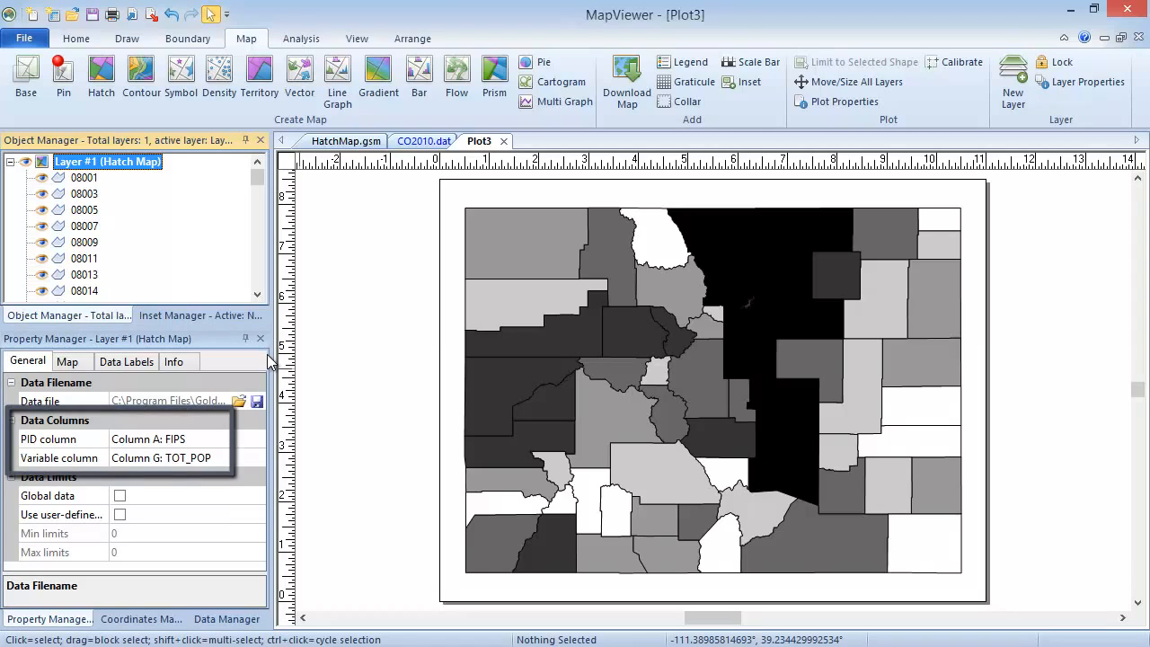
left_click(81, 364)
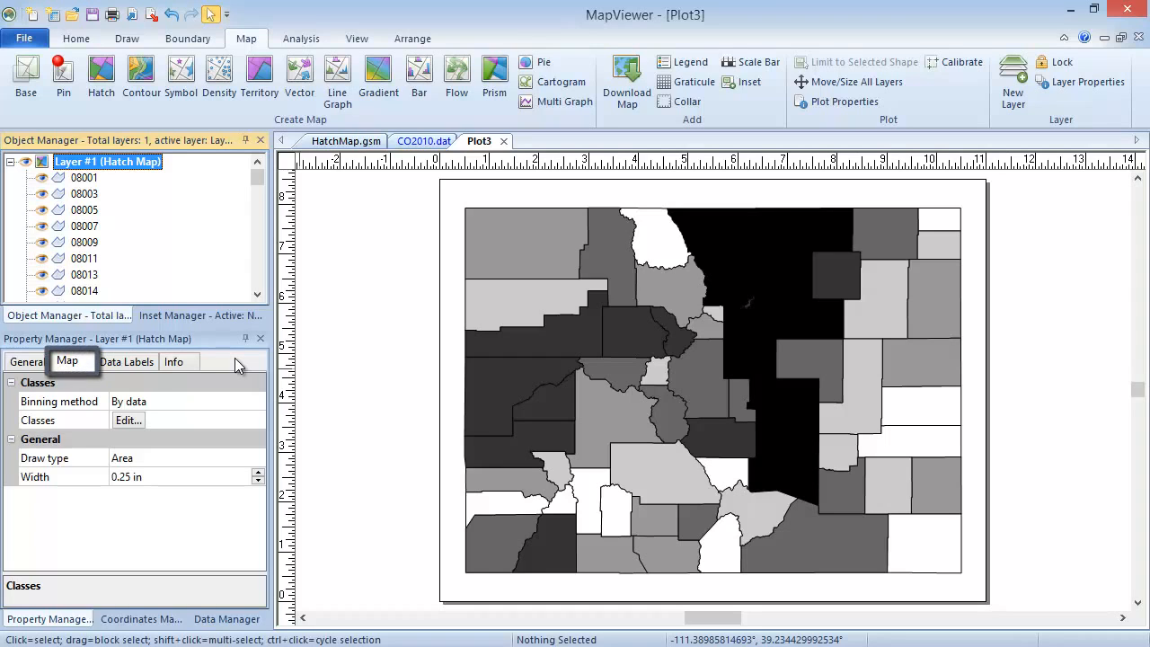
left_click(203, 401)
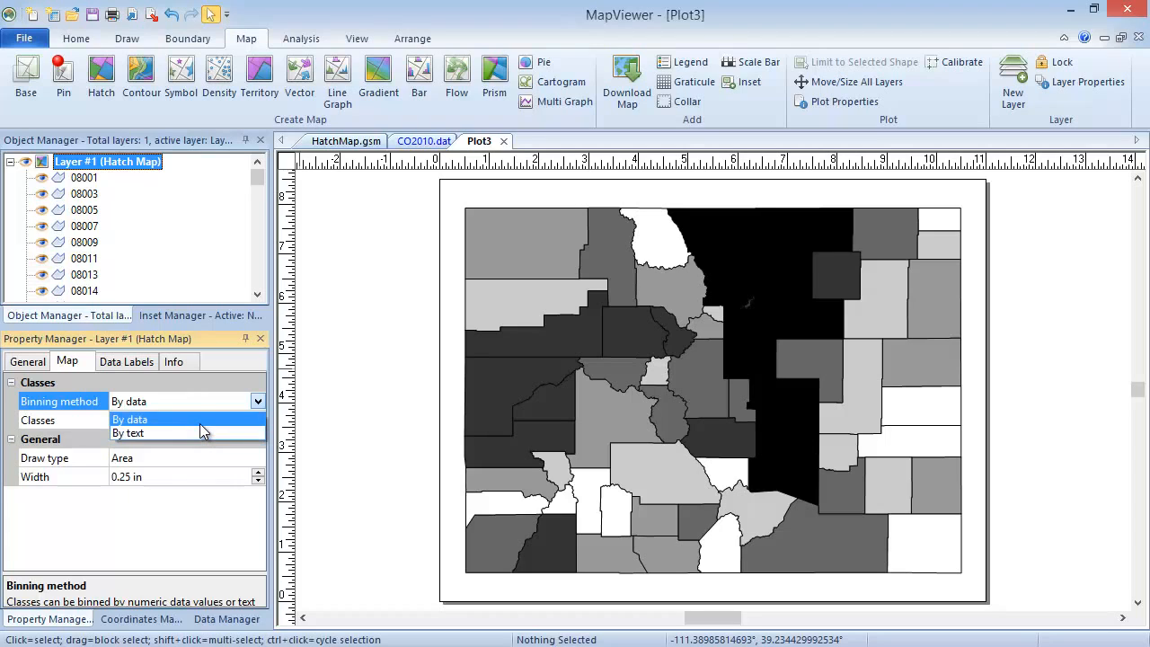
left_click(200, 422)
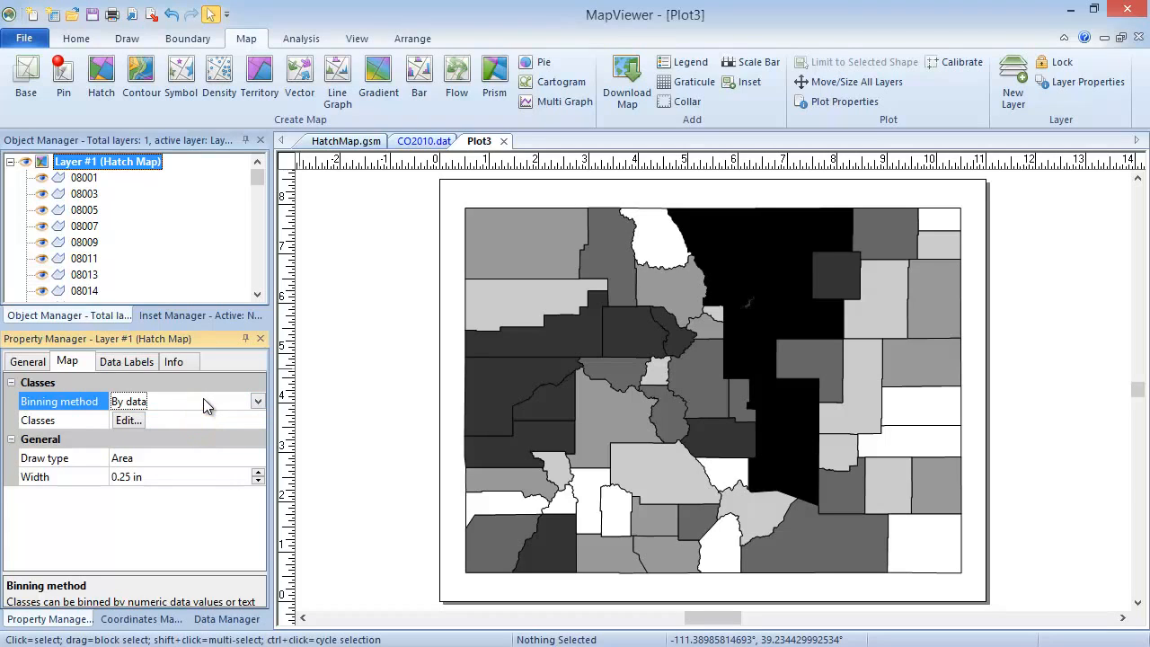
left_click(200, 461)
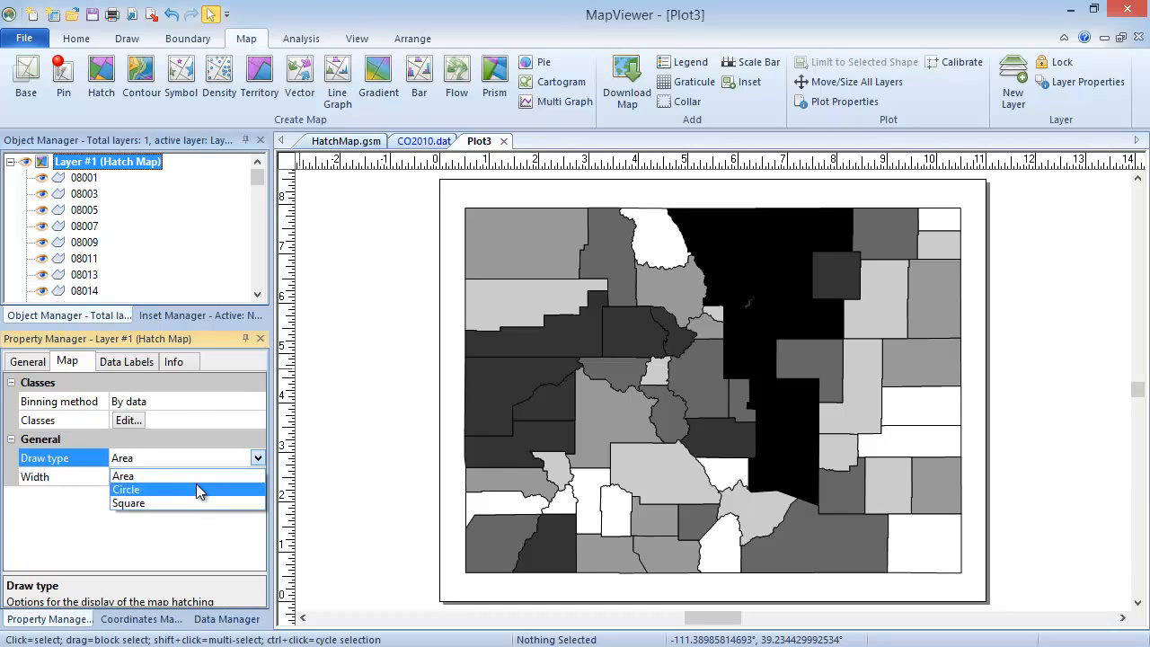
left_click(196, 478)
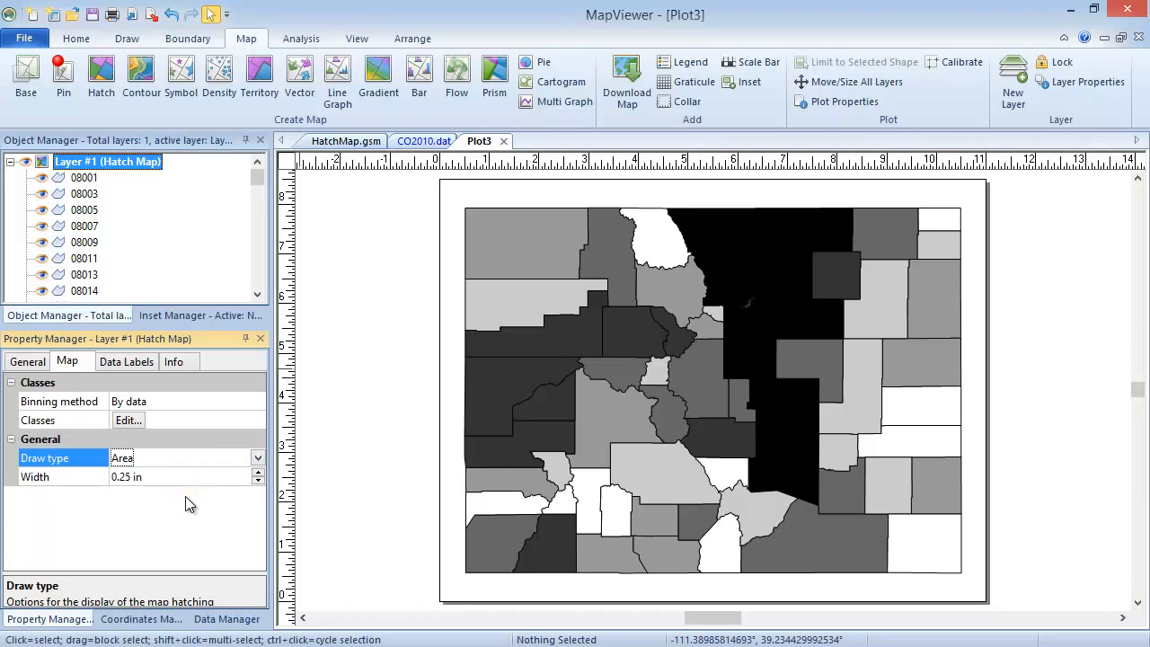
In the hatch map's data classes, set the number of classes to 5 and the classification method to Equal intervals.
left_click(129, 420)
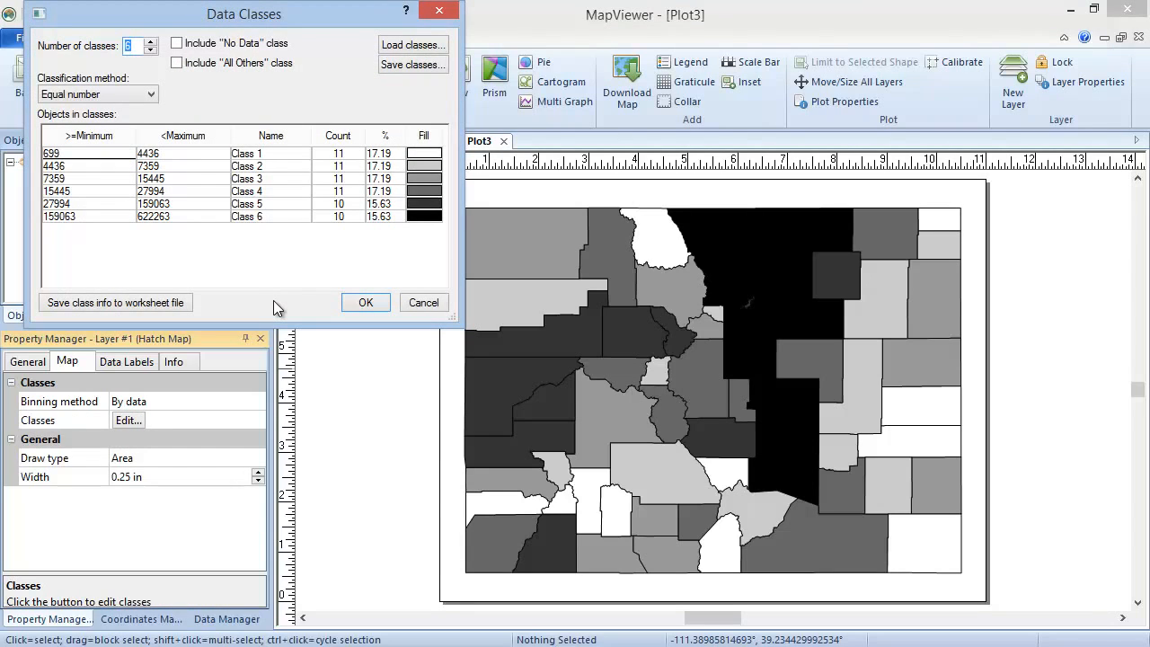
left_click(151, 50)
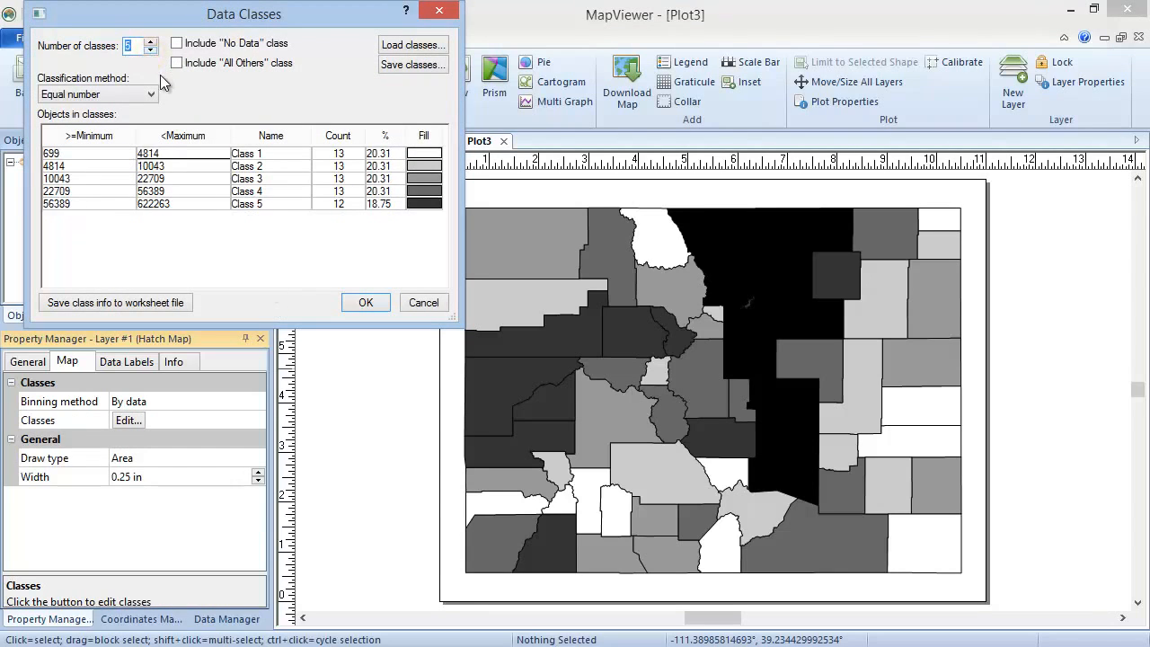
left_click(154, 92)
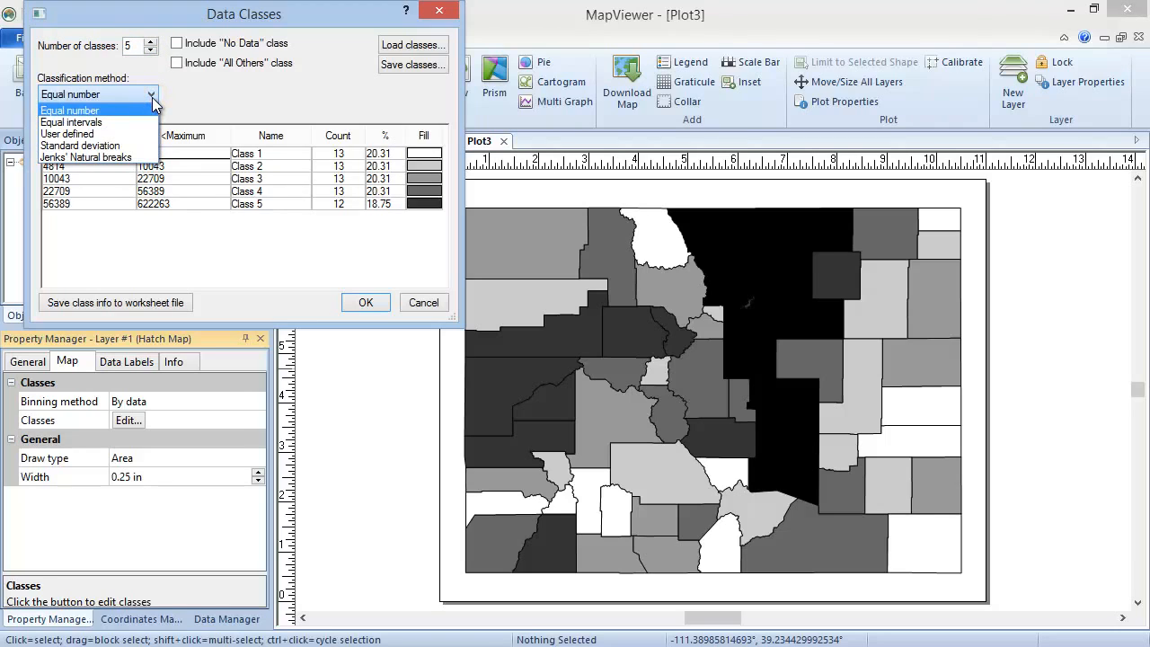
left_click(151, 121)
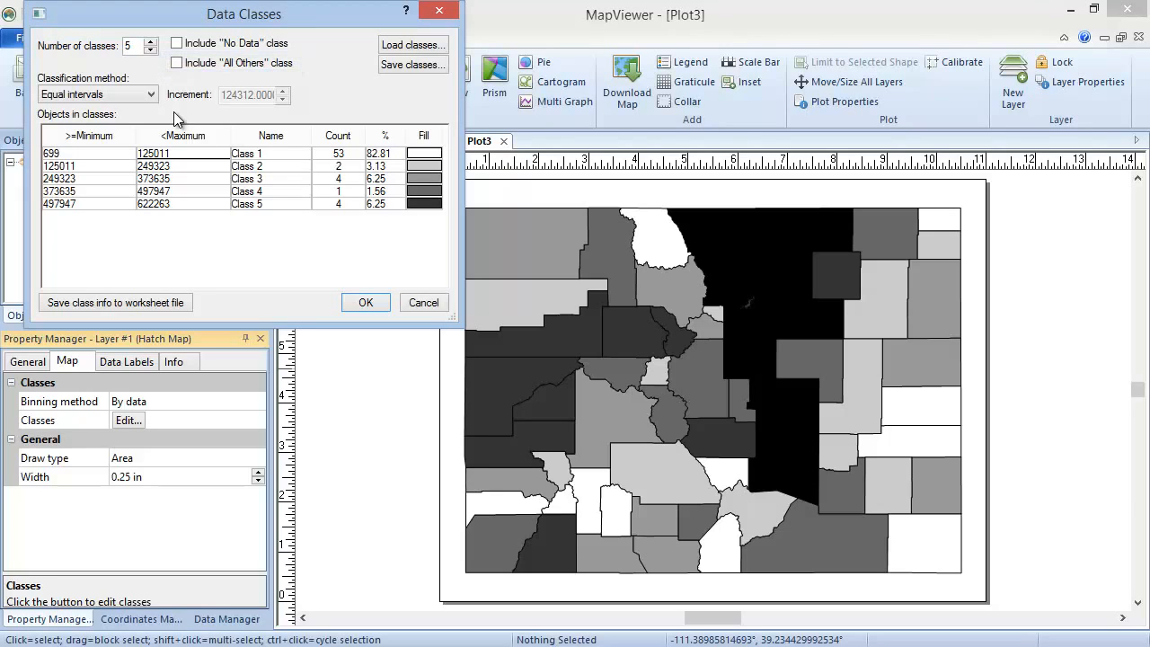
Apply the blue-to-red foreground color spectrum to the fills of all data classes.
left_click(435, 139)
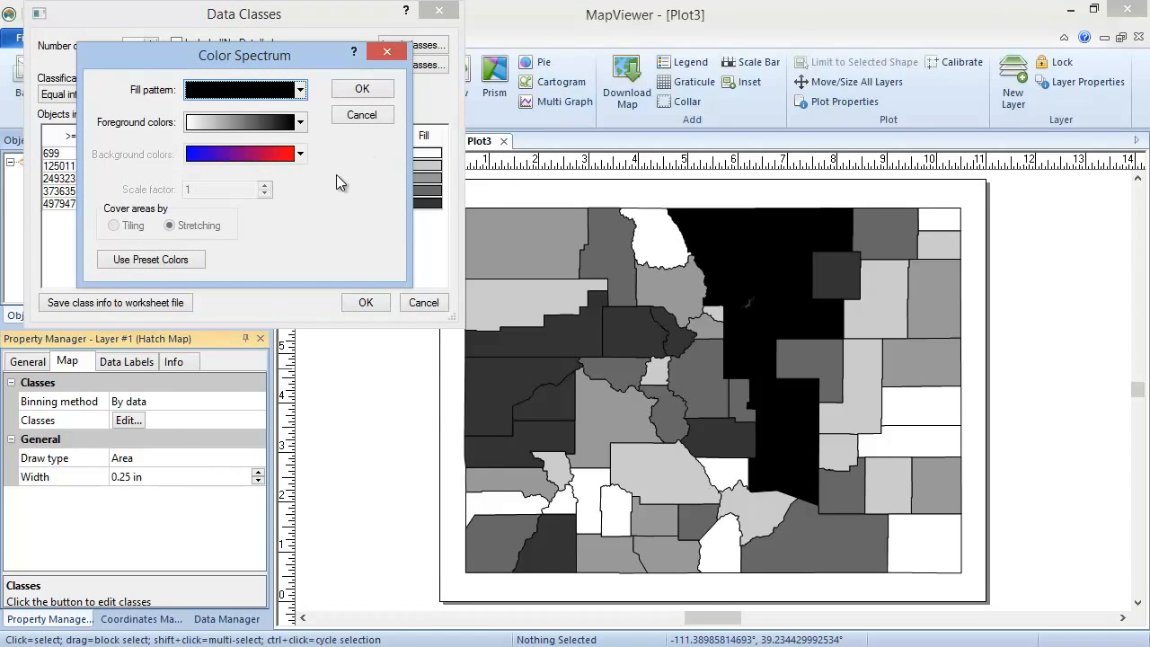
left_click(300, 122)
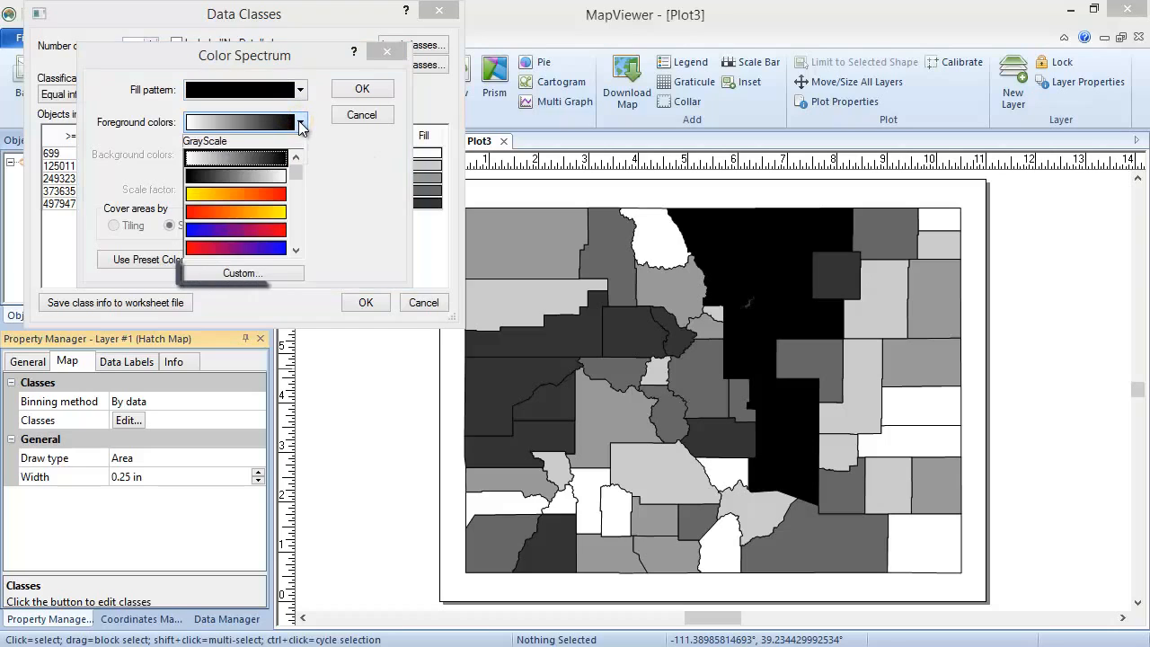
left_click(284, 234)
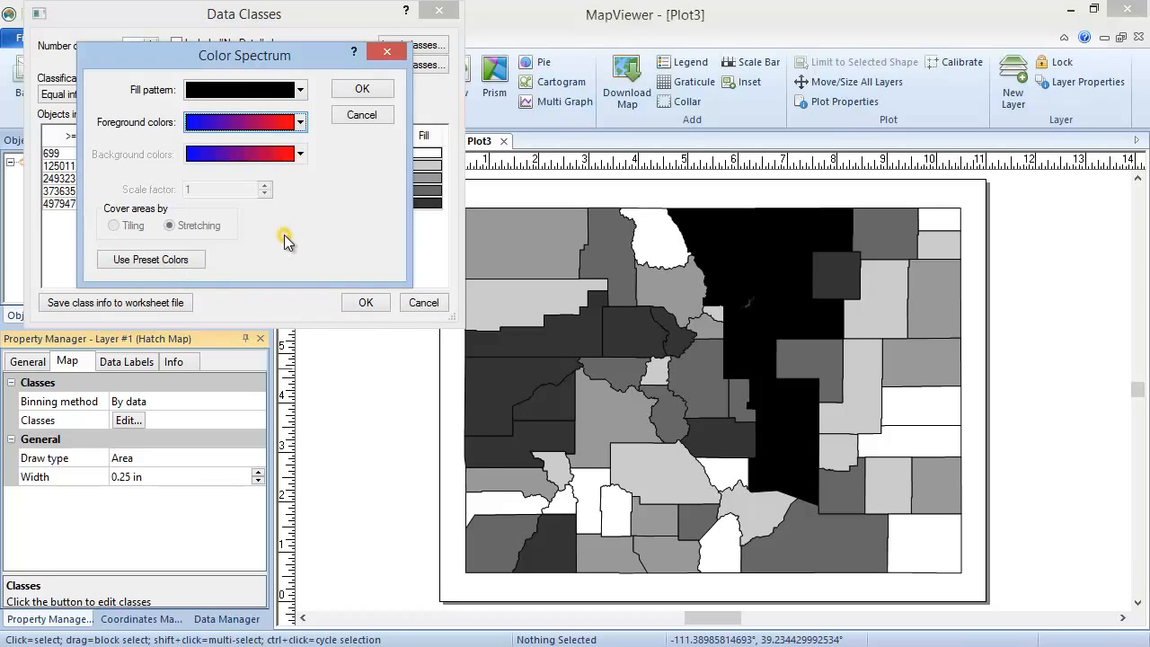
left_click(347, 86)
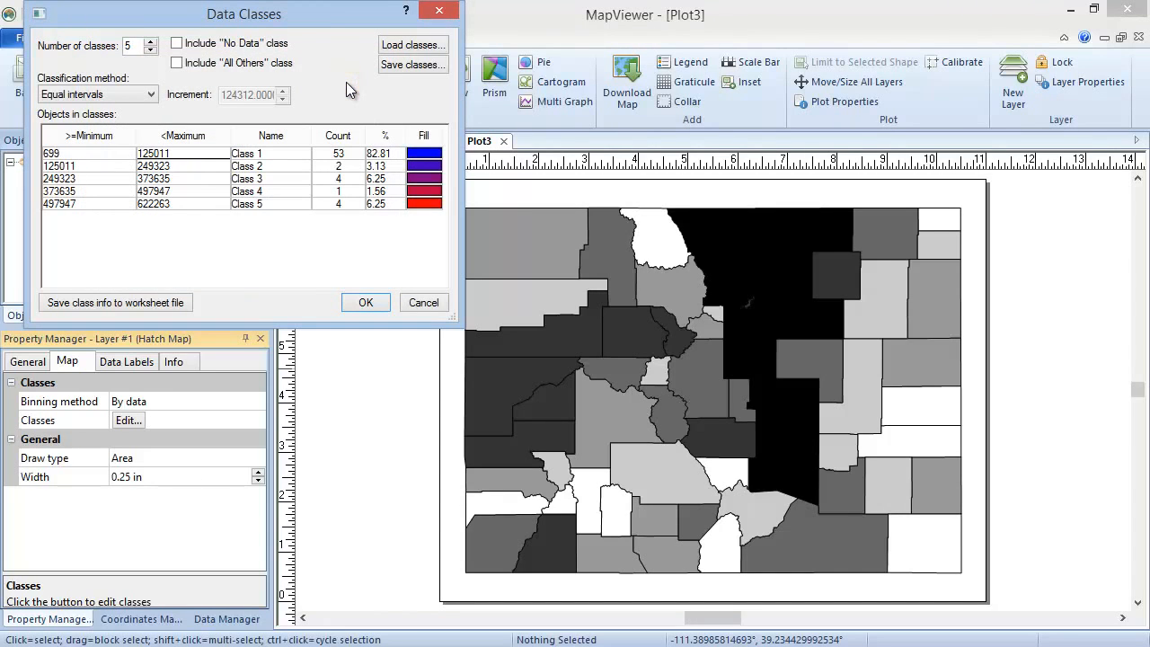
Set the minimum limit of Class 1 to 0 and apply the data class settings to the map.
left_click(63, 156)
double_click(64, 156)
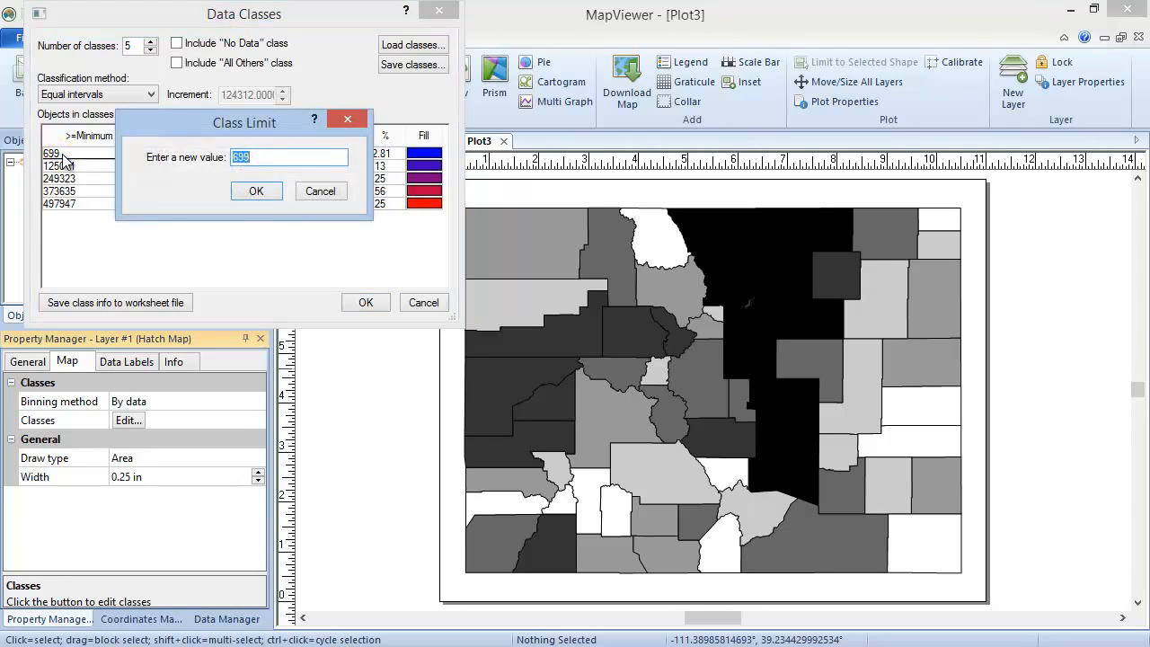
type("0")
left_click(256, 190)
left_click(272, 203)
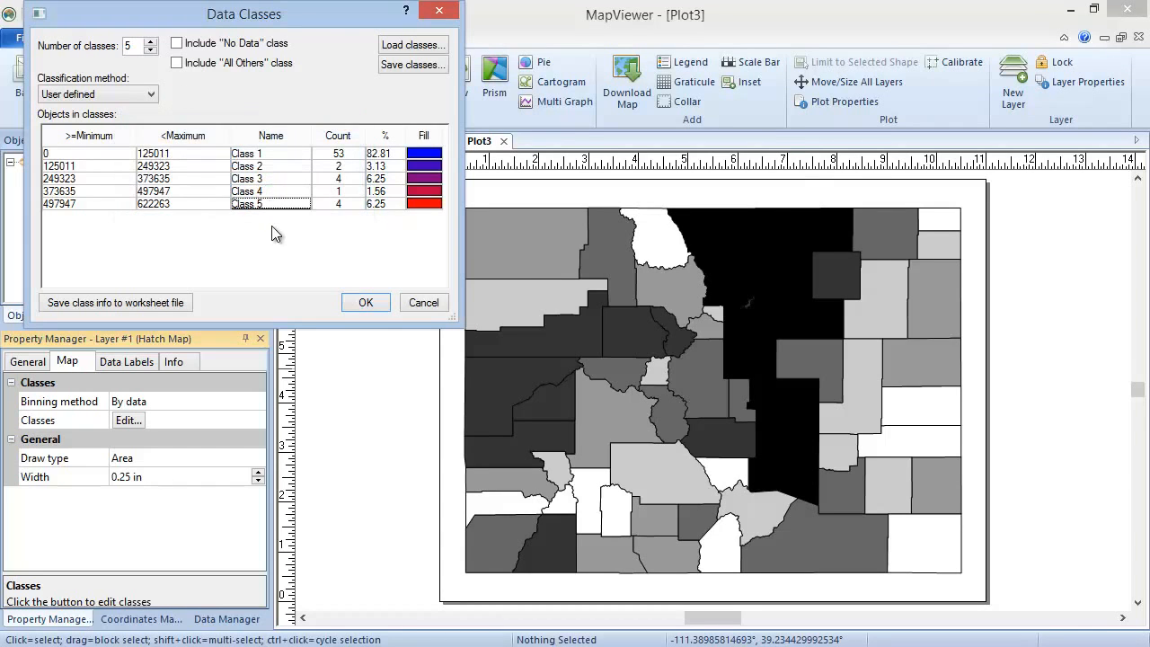
left_click(369, 303)
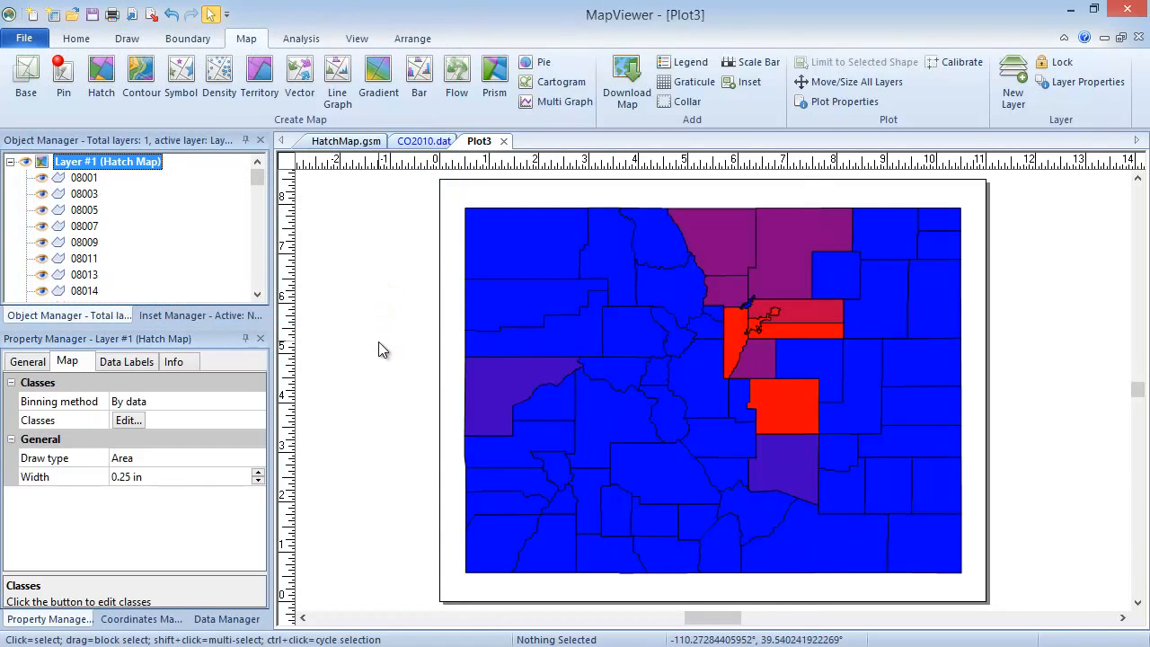